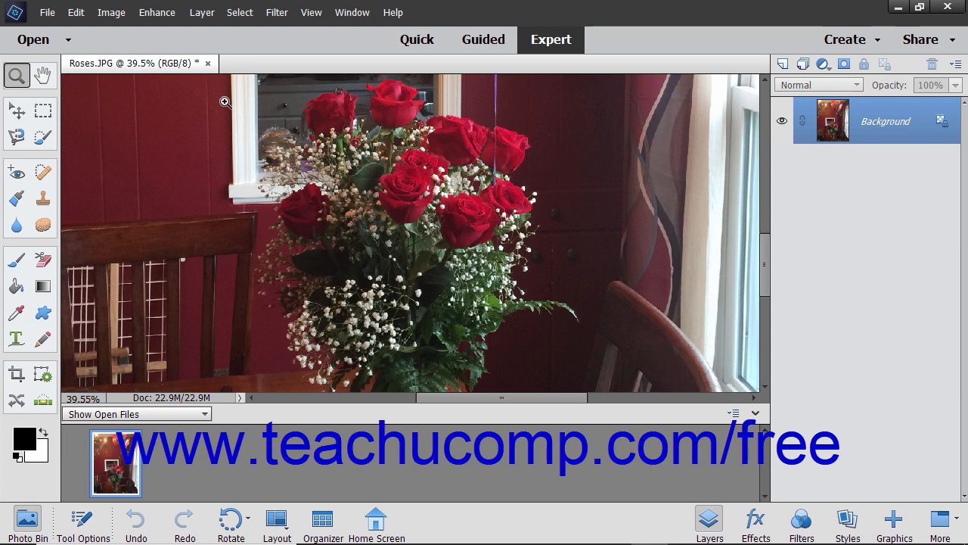
- Start the Adjust Sharpness command on the Roses photo, centre the preview on a rose, and toggle the image preview off and on
click(165, 14)
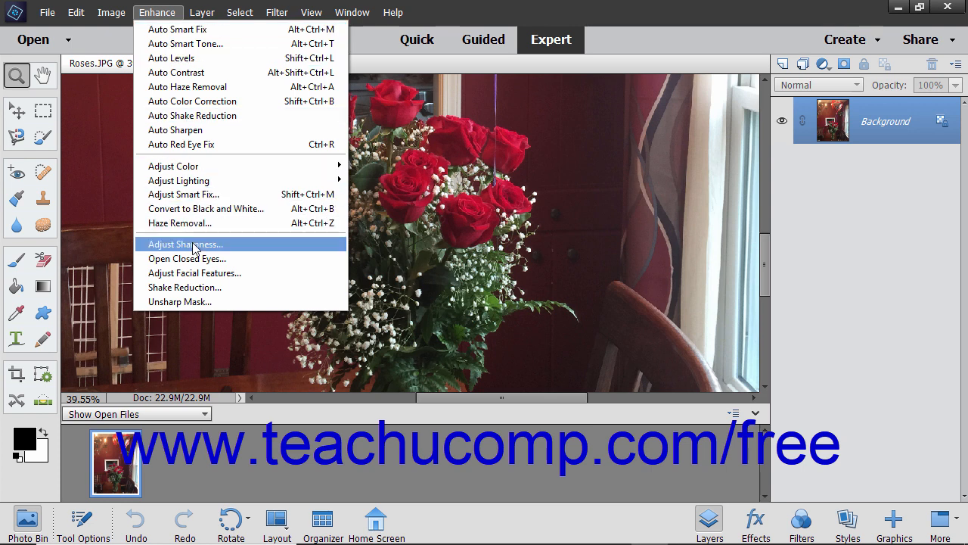
click(193, 244)
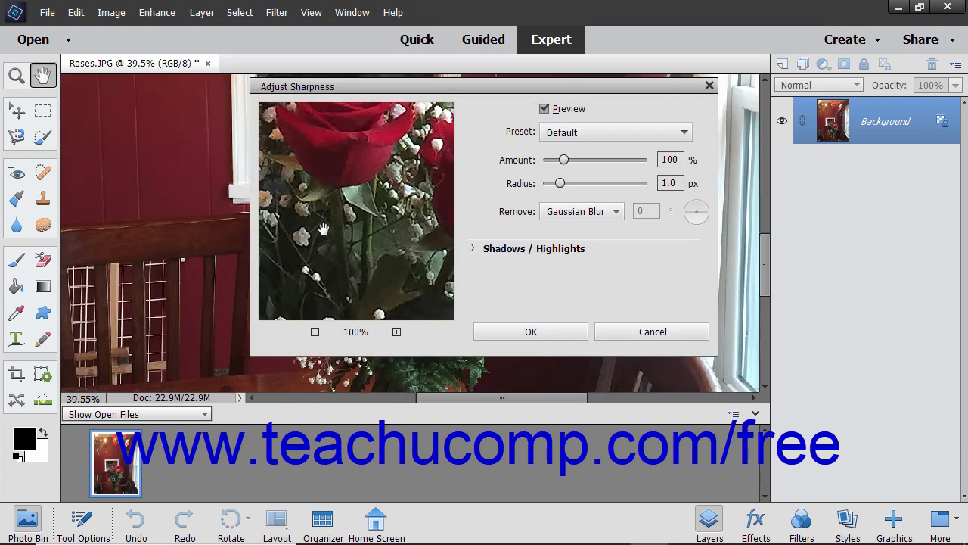
drag(346, 165, 372, 229)
click(546, 109)
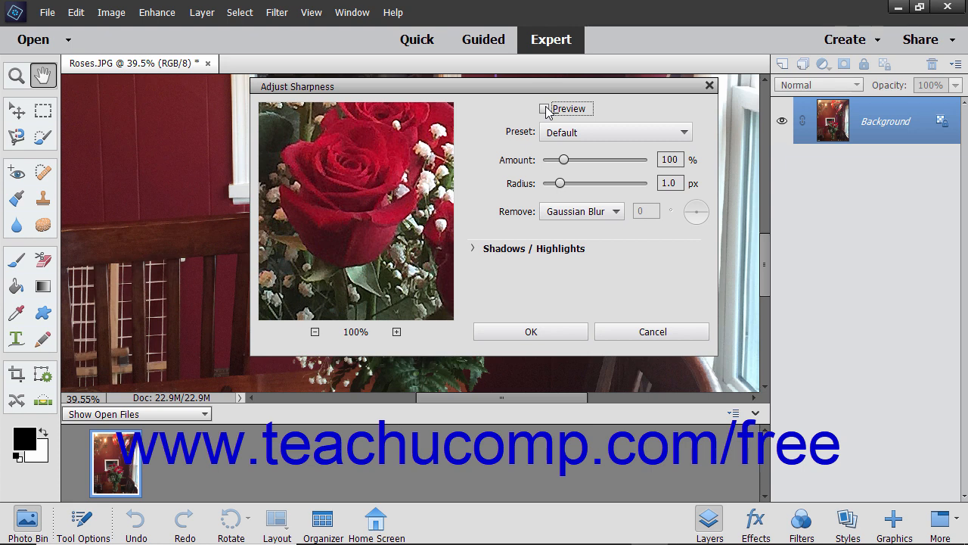
click(545, 109)
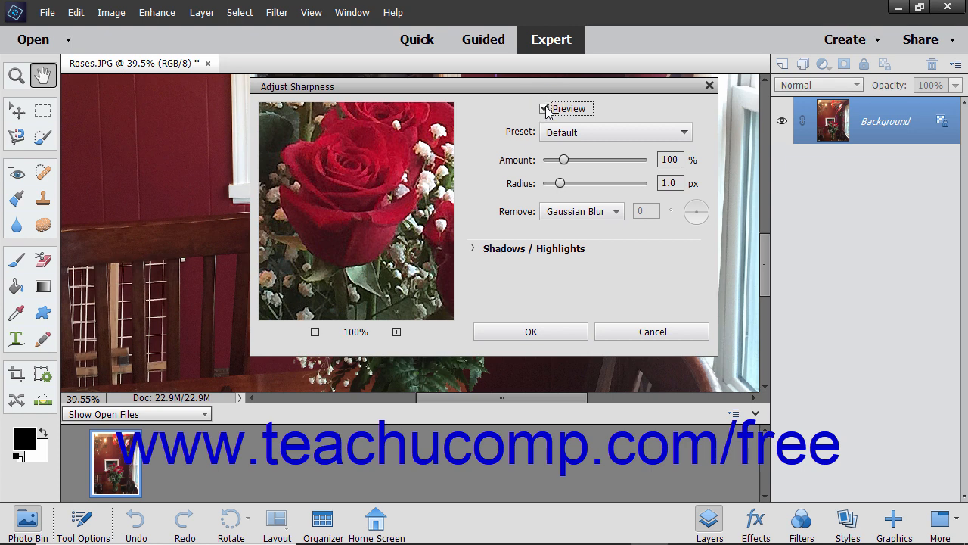
- Keep the Default sharpening preset as the starting point and set the sharpening Amount to 145%
click(581, 131)
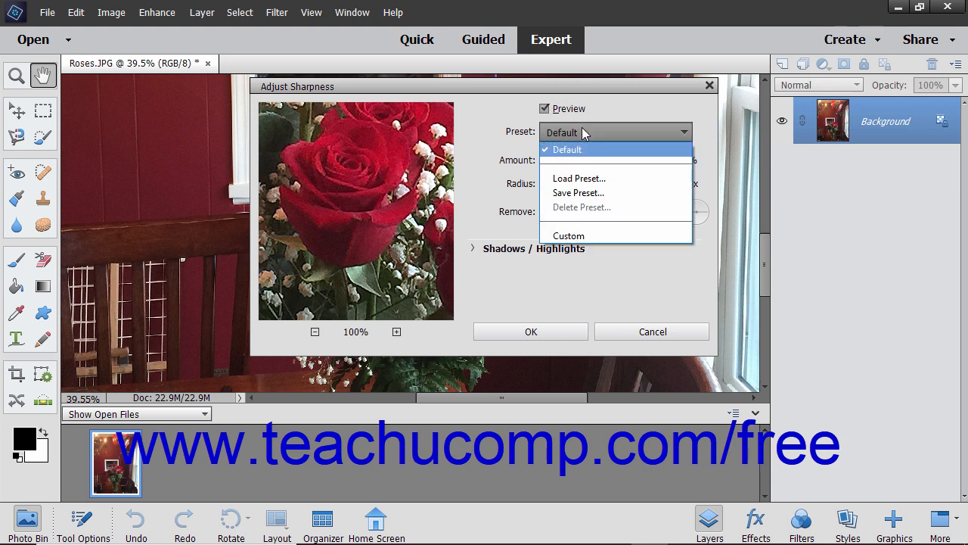
click(583, 150)
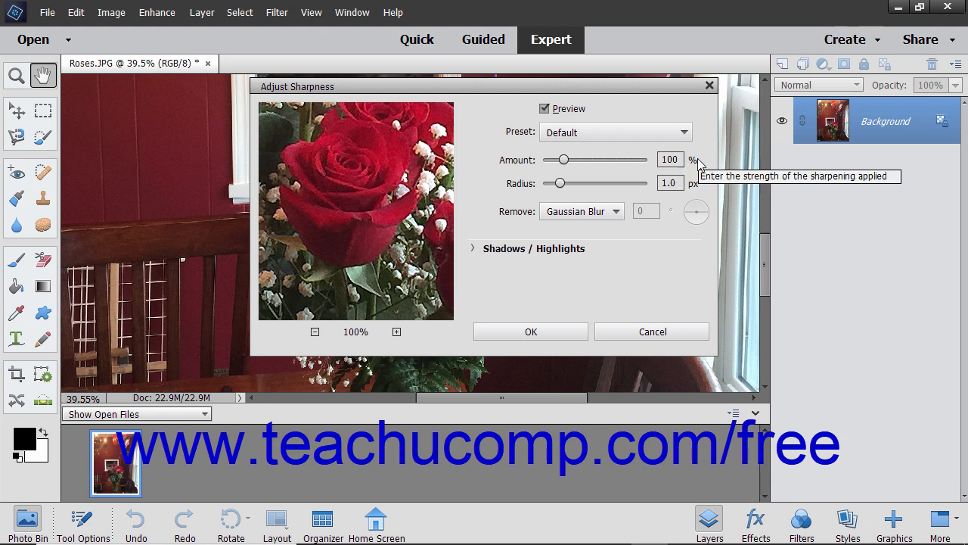
click(662, 163)
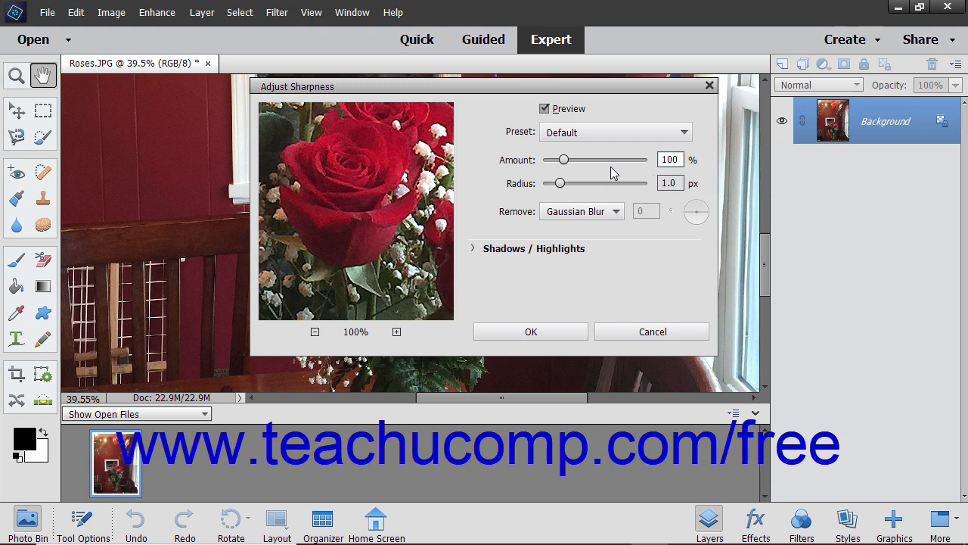
drag(564, 161, 574, 165)
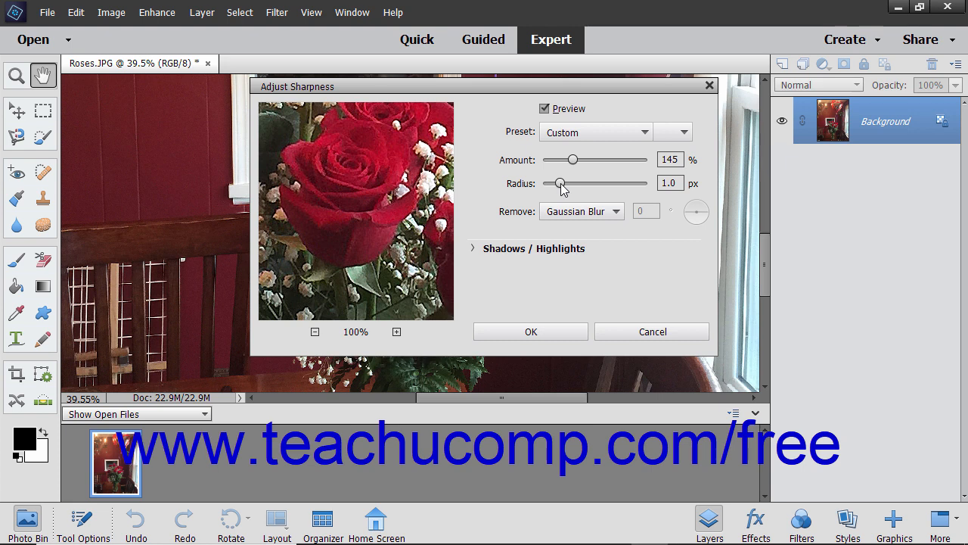
- Set the blur type to remove to Lens Blur, and expand the Shadows / Highlights settings to set the shadows' Tonal Width to 14%
click(618, 215)
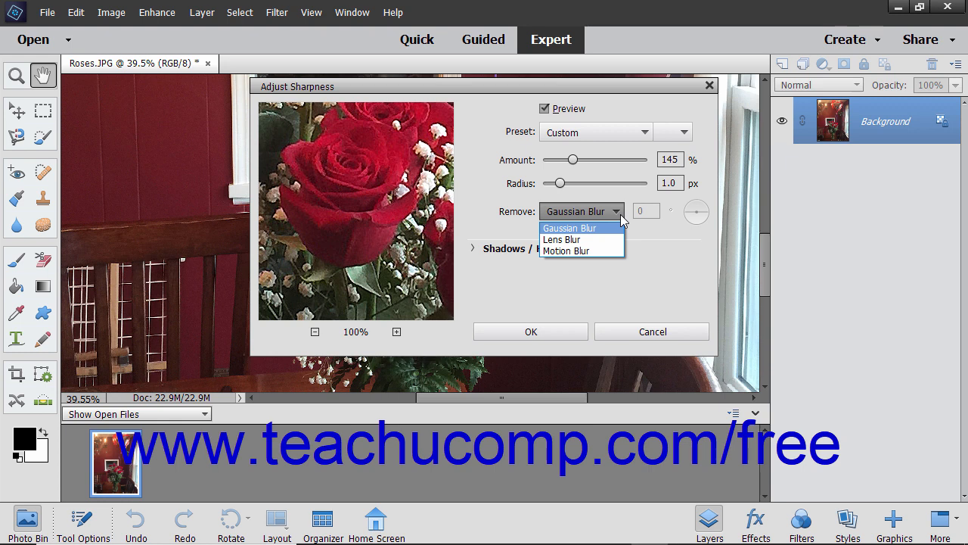
click(607, 251)
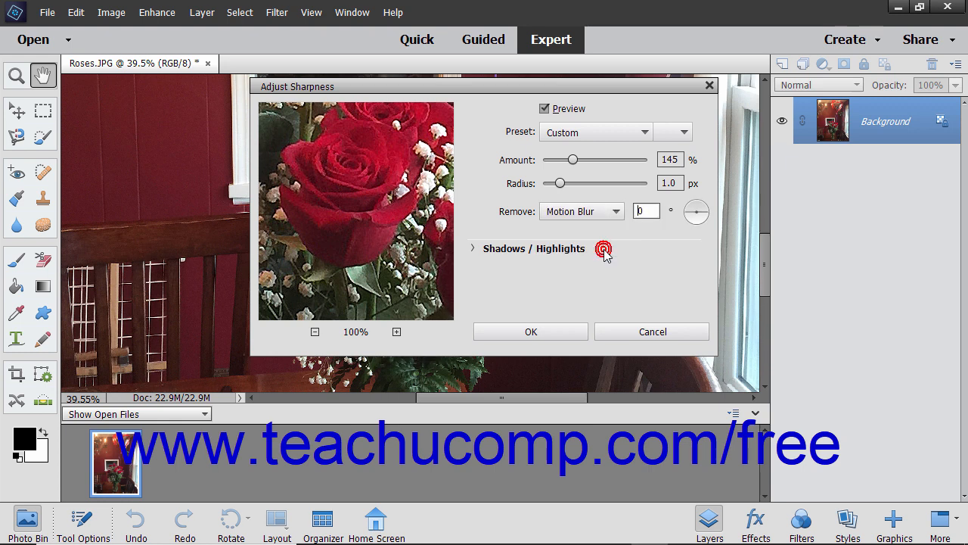
click(601, 213)
click(597, 239)
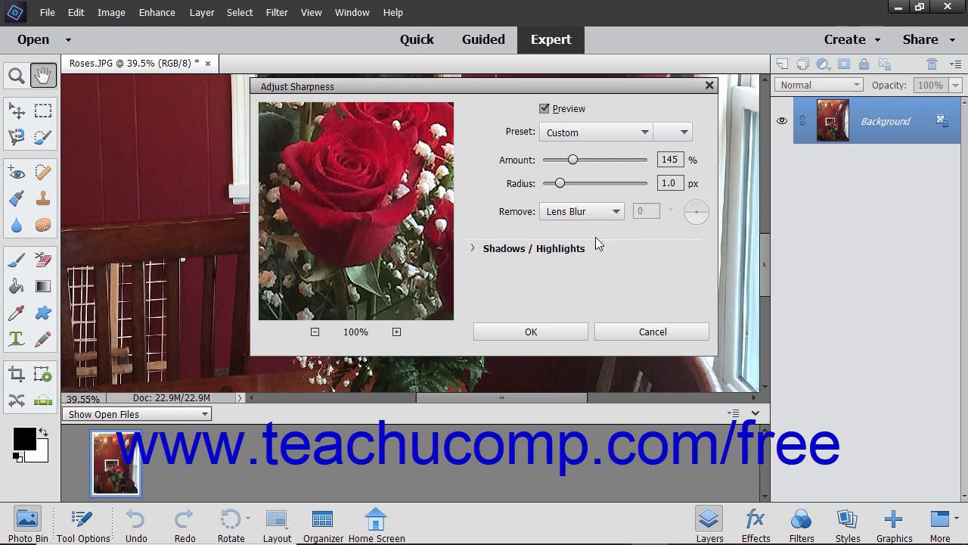
click(488, 255)
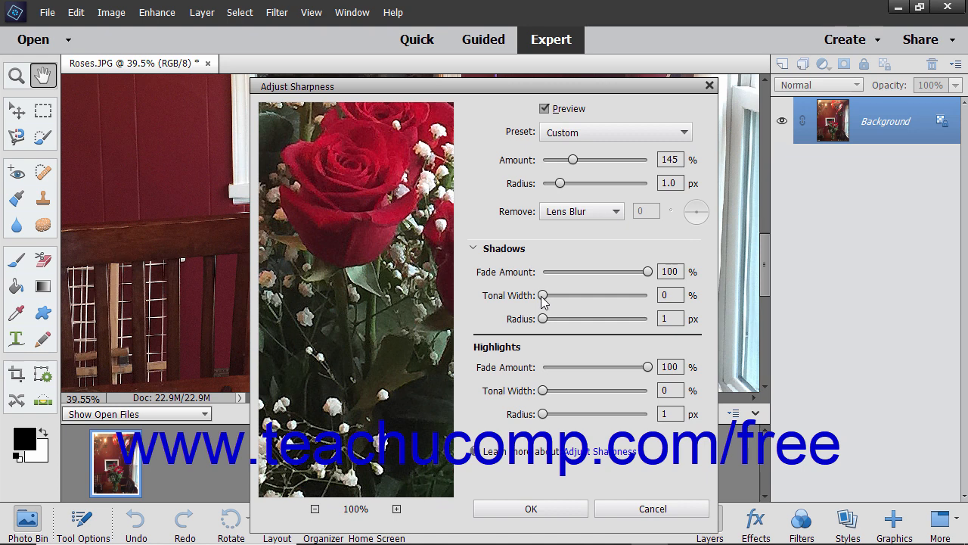
drag(541, 297, 558, 296)
- Save the current sharpening settings as a preset named My Sharpening in the Smart Sharpen folder
click(681, 135)
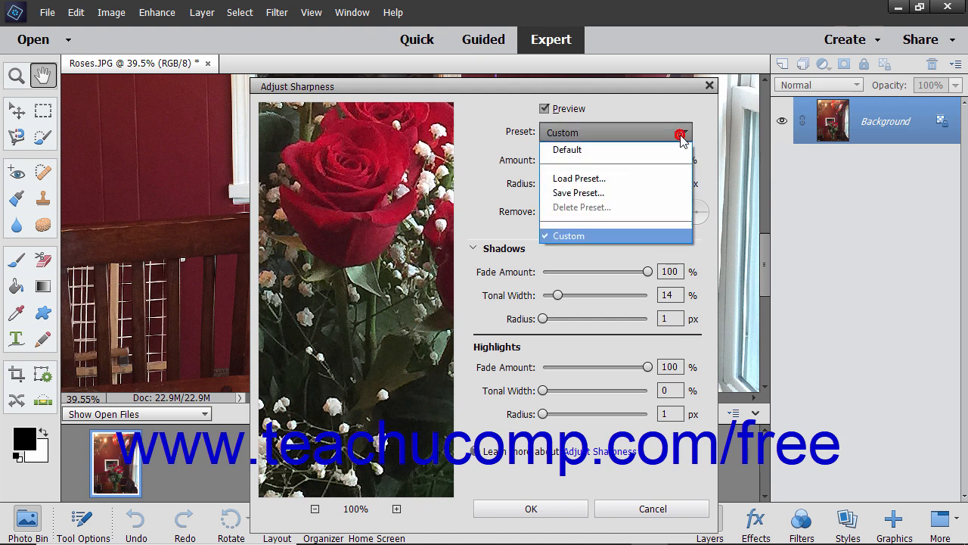
click(624, 193)
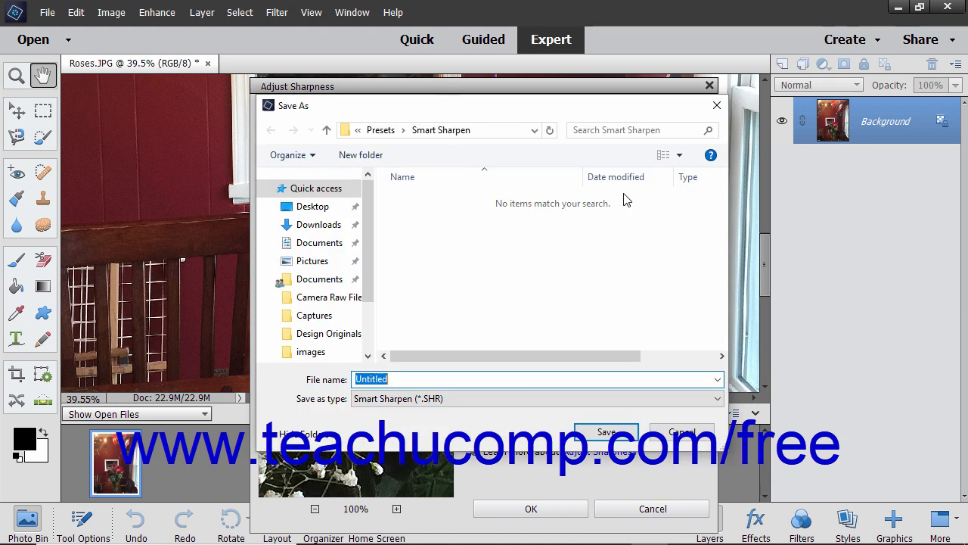
text(My Sharpening)
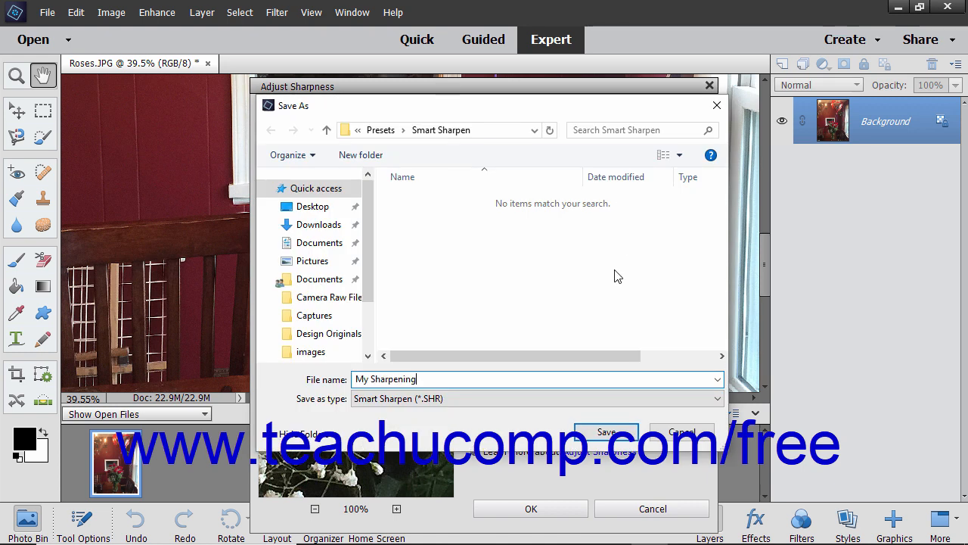
click(605, 432)
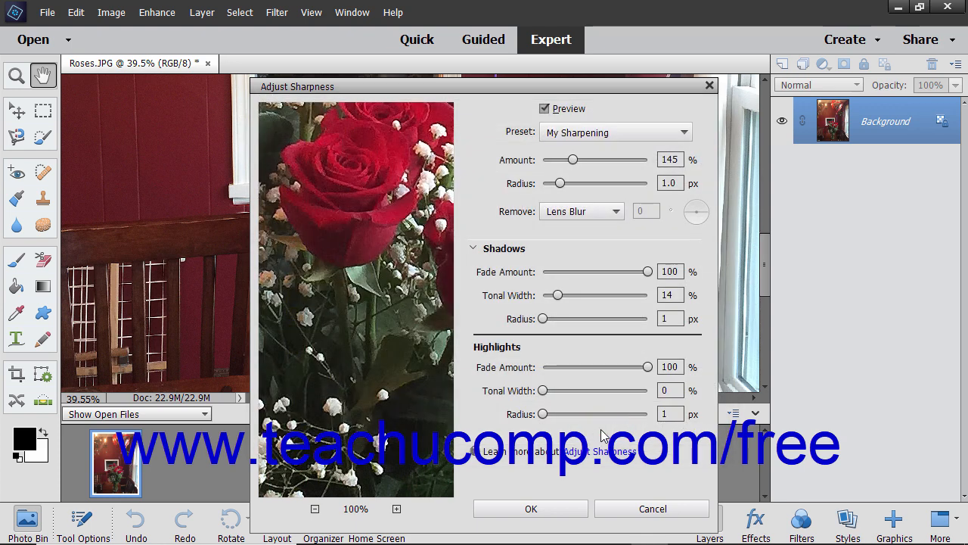
- Load the saved preset file My Sharpening.shr into the sharpening settings
click(685, 134)
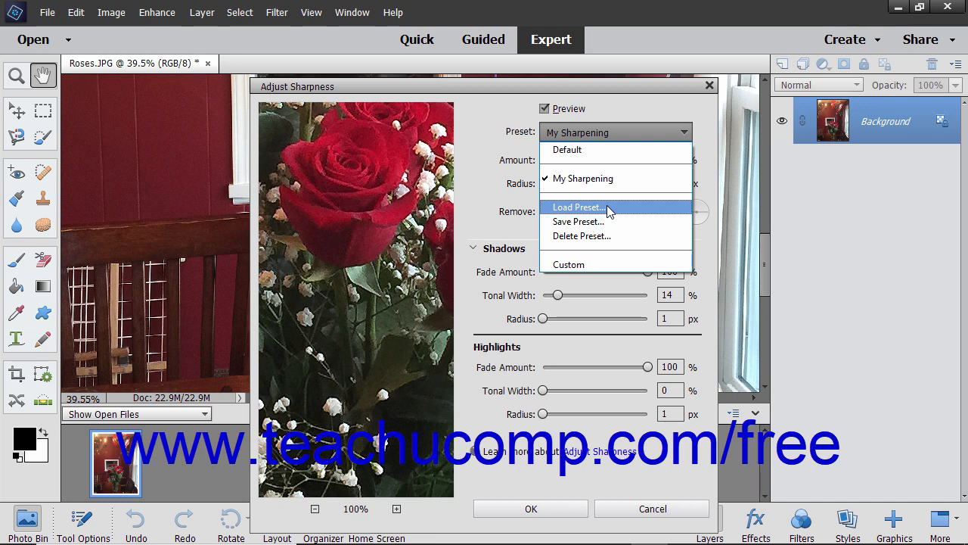
click(608, 207)
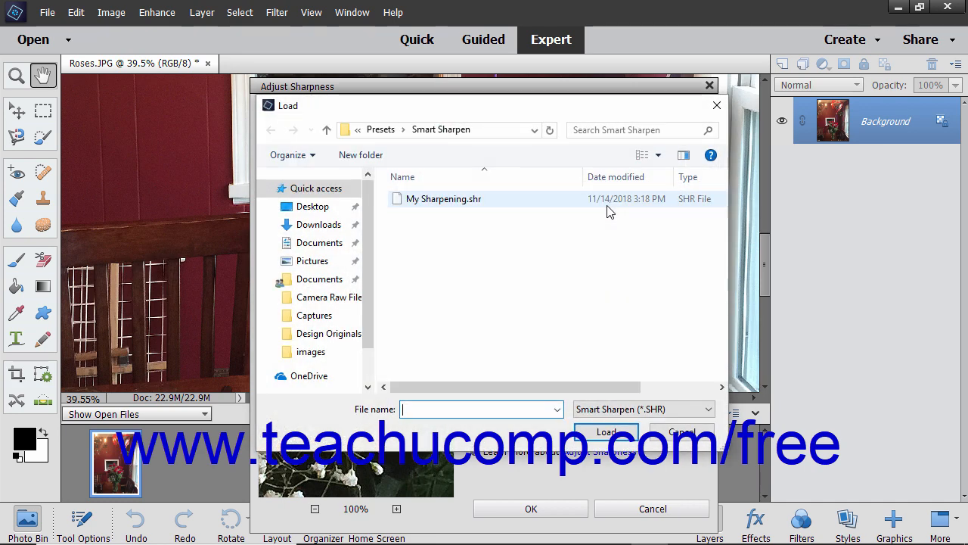
click(459, 199)
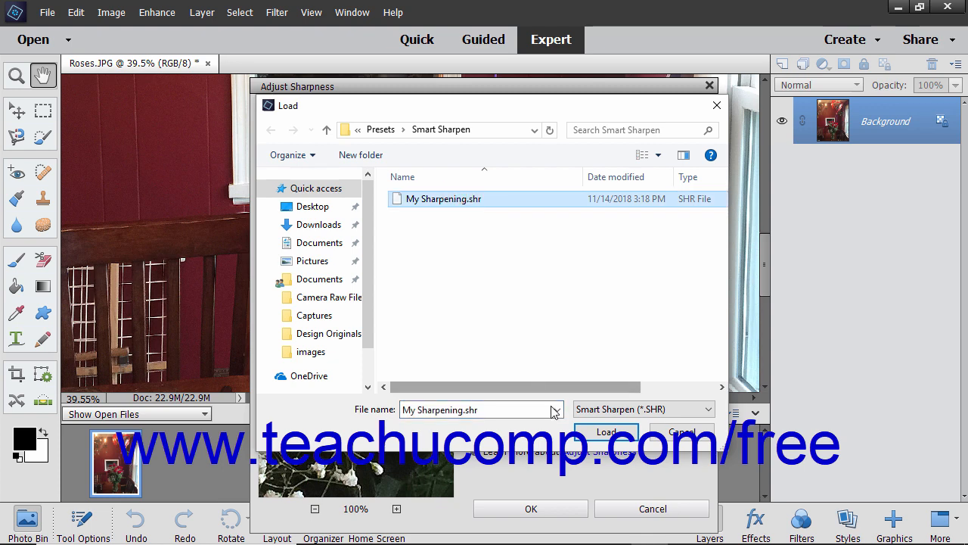
click(598, 433)
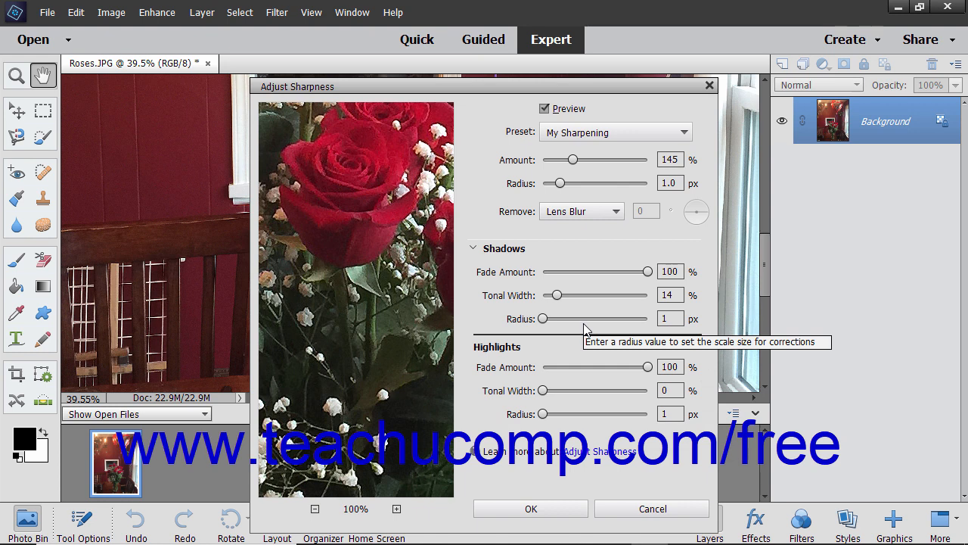
- Delete the My Sharpening preset from the saved sharpening presets
click(683, 133)
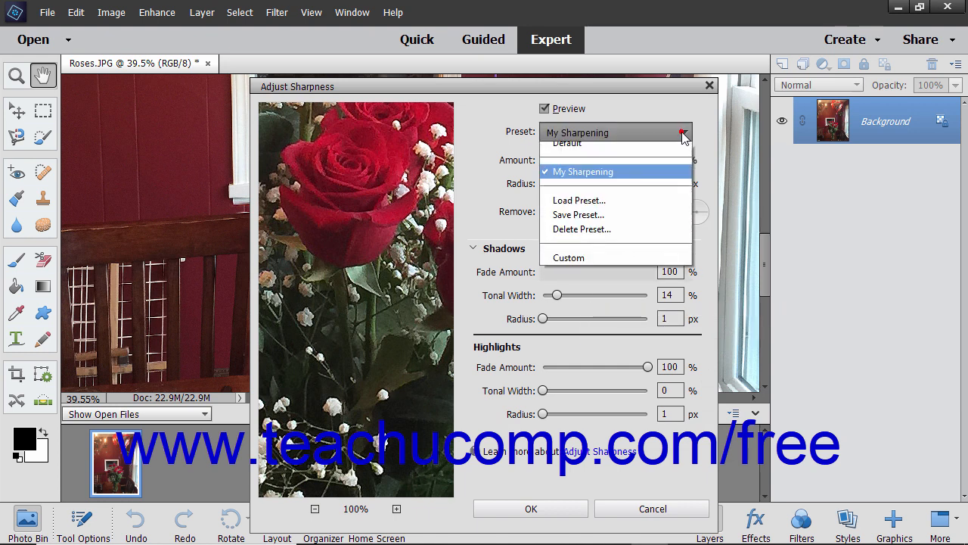
click(611, 237)
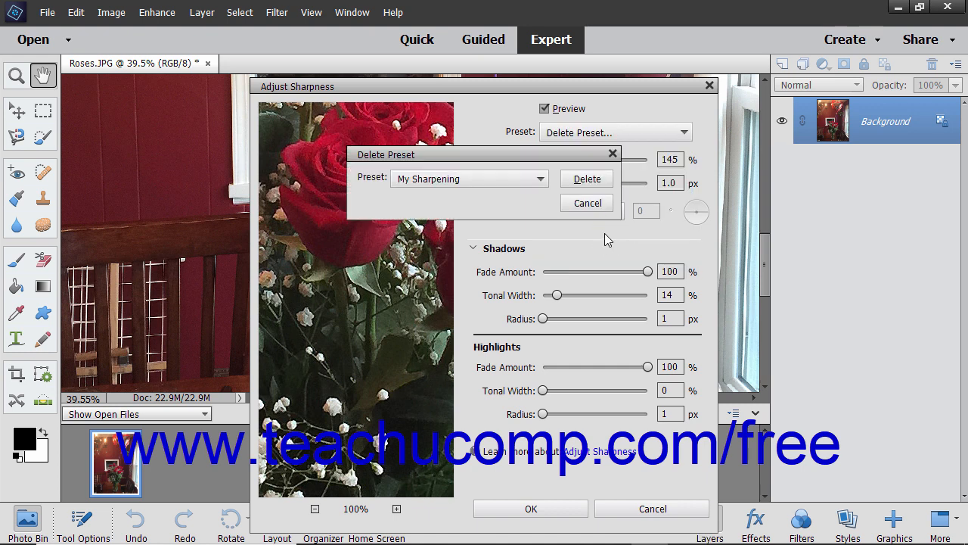
click(541, 177)
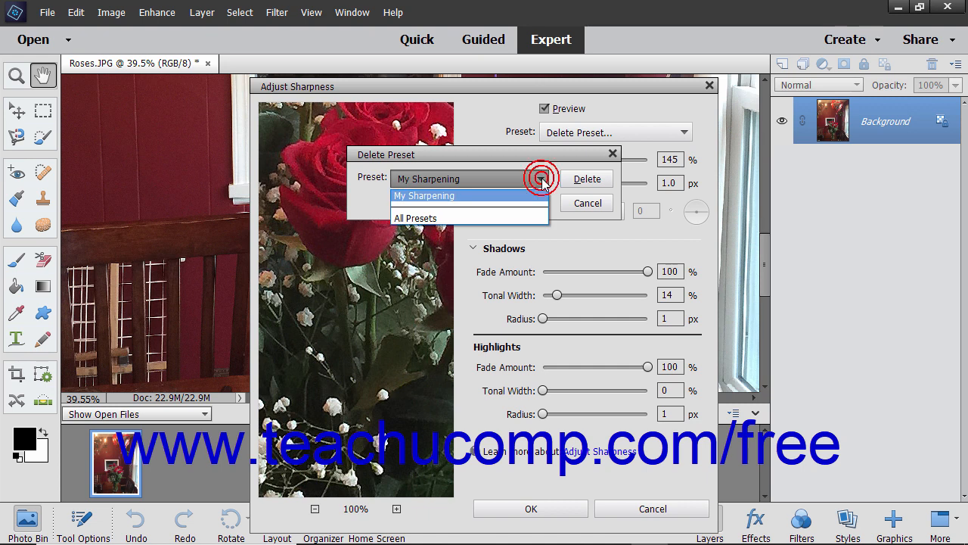
click(490, 196)
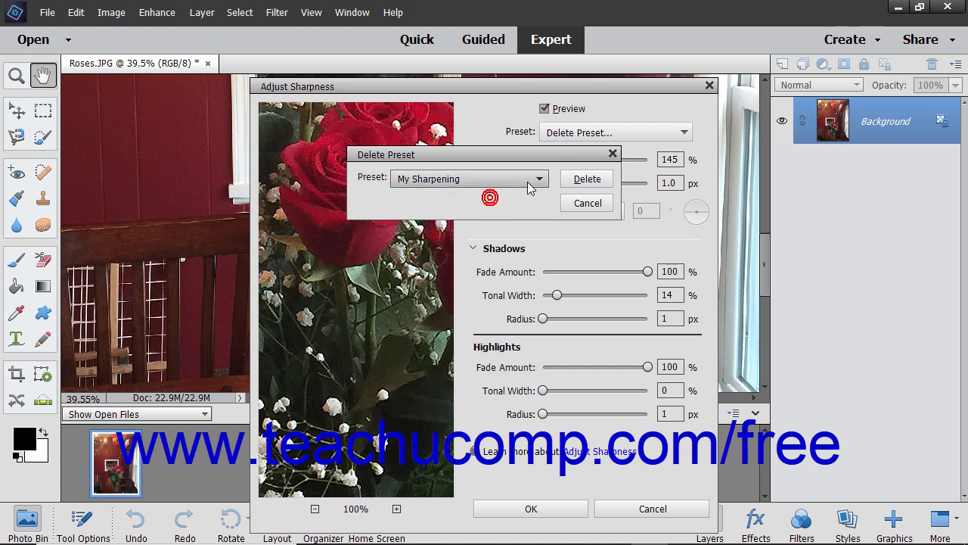
click(587, 181)
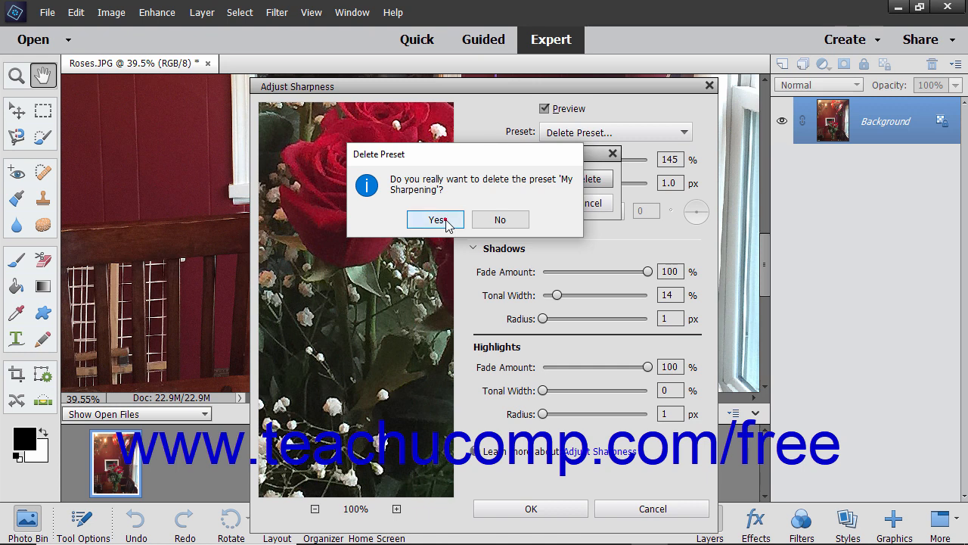
click(446, 220)
- Apply the sharpening with Amount 148%, Lens Blur removal and a shadows Tonal Width of 12%
drag(564, 159, 574, 162)
click(579, 212)
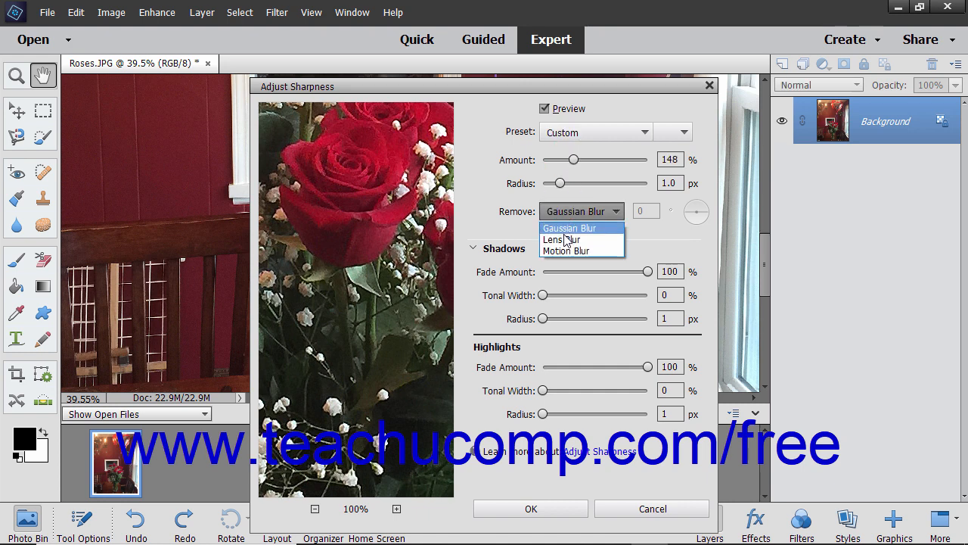
click(564, 239)
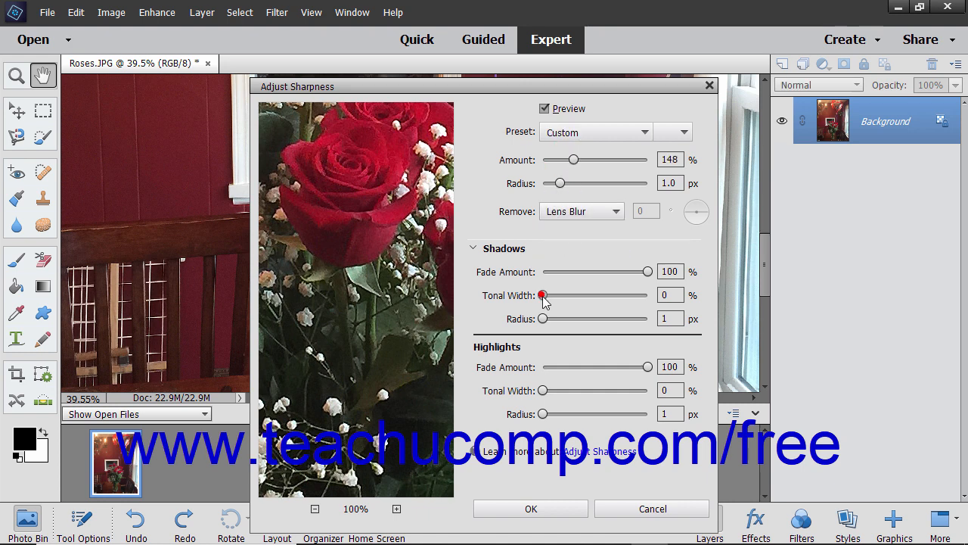
drag(544, 299, 556, 301)
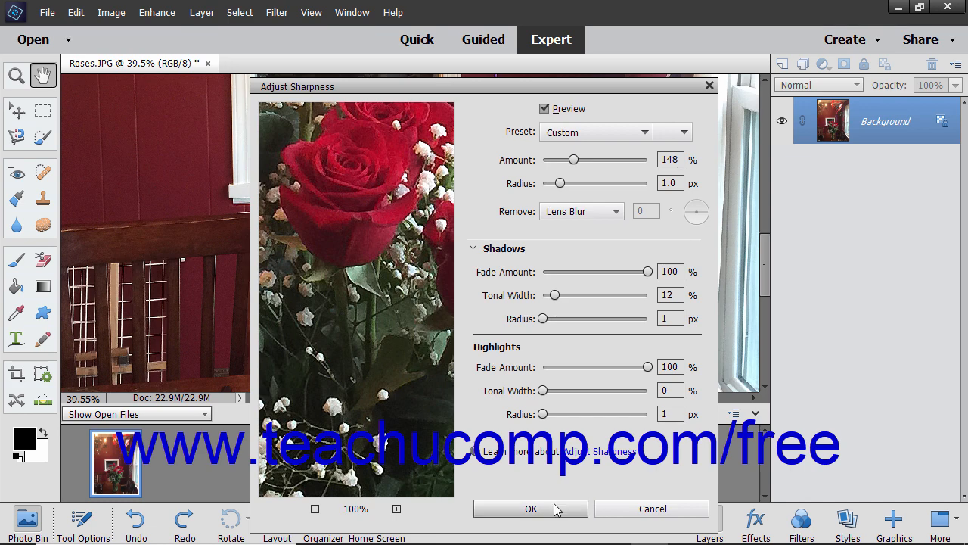
click(531, 508)
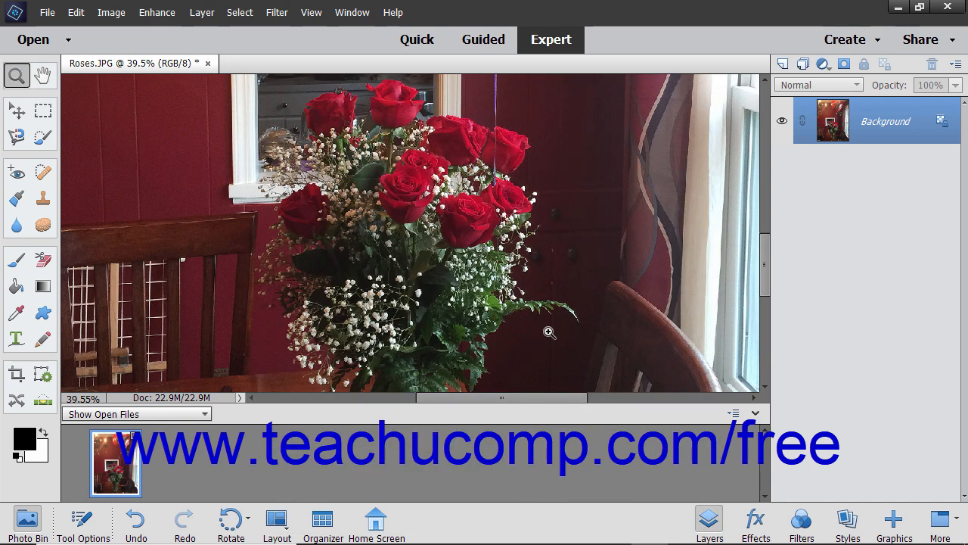